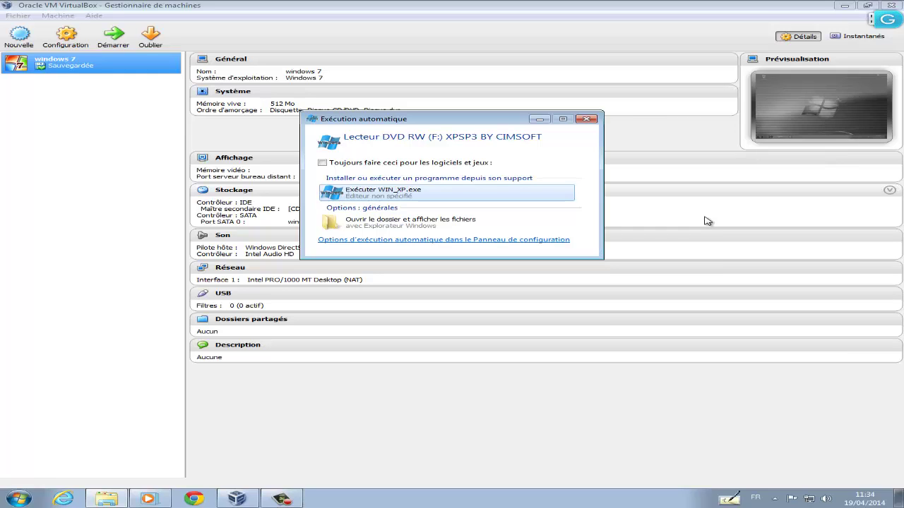
Step: Define a new Microsoft Windows XP virtual machine named "windows xp" with 512 Mio of memory
{"action": "left_click", "coordinate": [538, 118]}
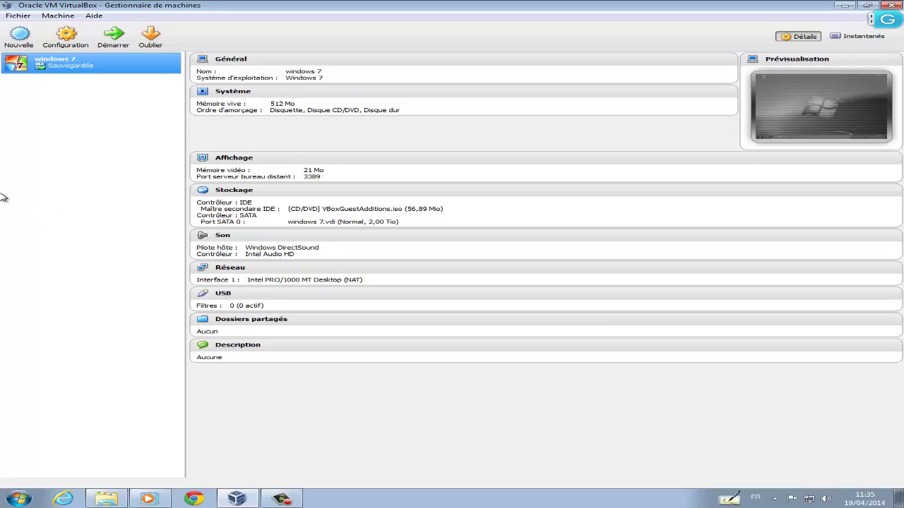
{"action": "left_click", "coordinate": [19, 37]}
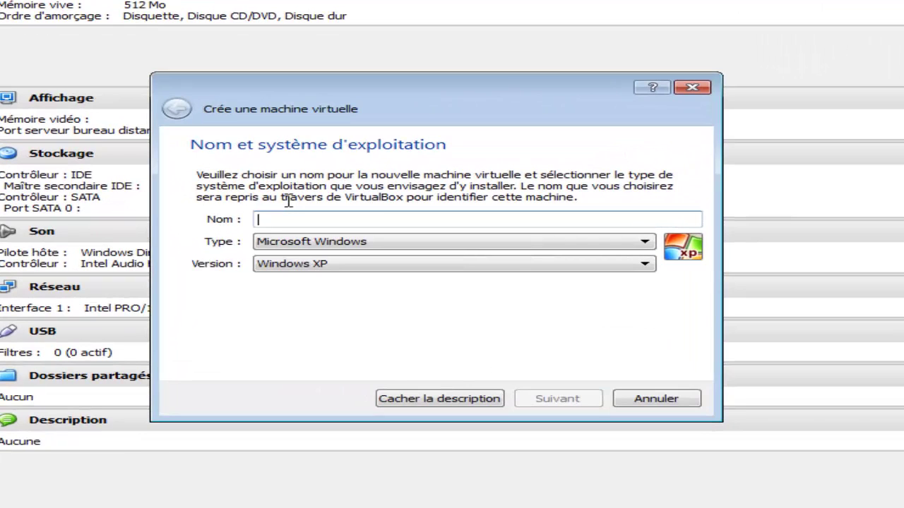
{"action": "type", "text": "wi"}
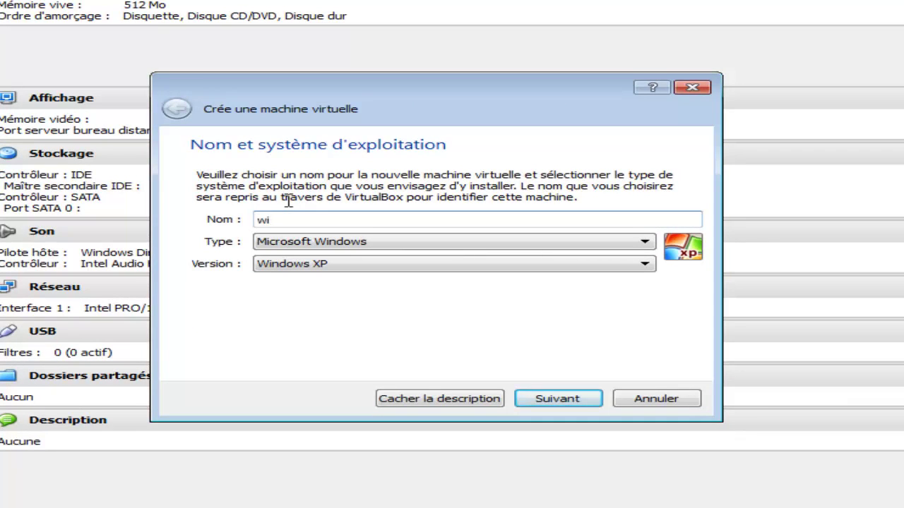
{"action": "type", "text": "ndows xp"}
{"action": "left_click", "coordinate": [544, 400]}
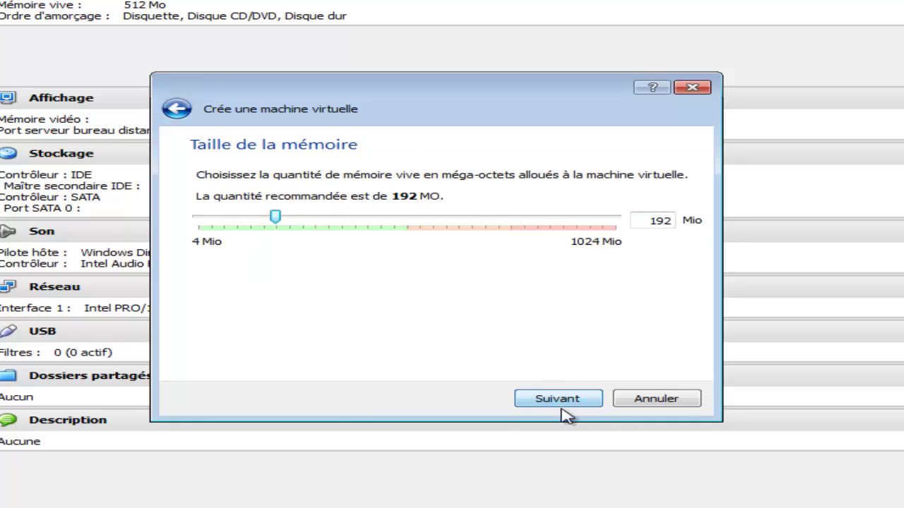
{"action": "left_click_drag", "start_coordinate": [277, 216], "coordinate": [412, 217]}
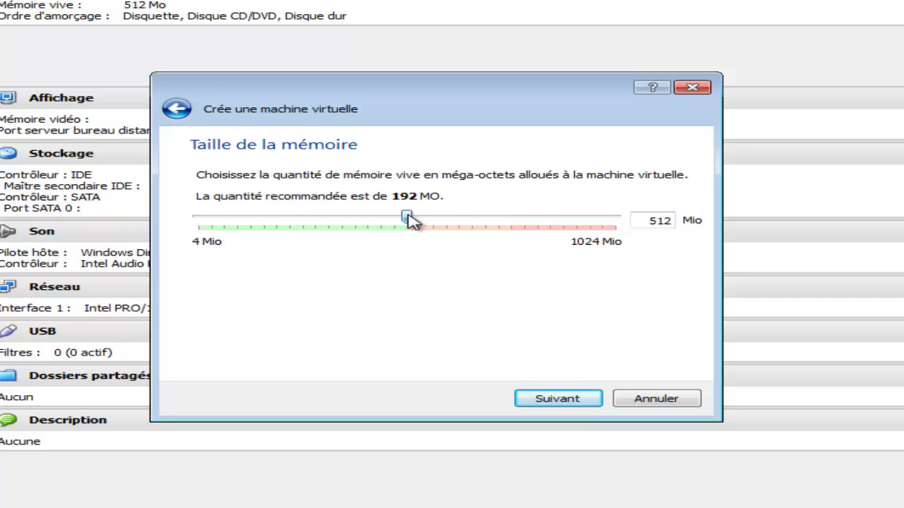
{"action": "left_click", "coordinate": [559, 400]}
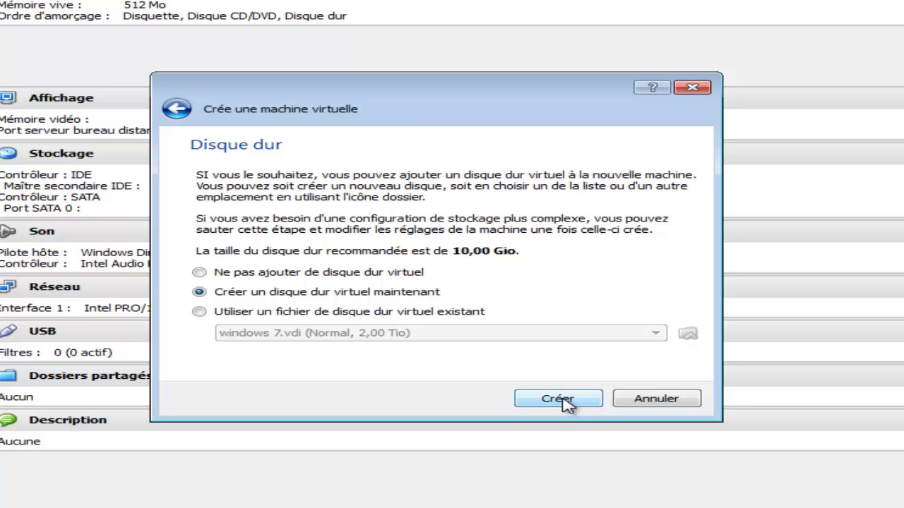
Step: Create a VDI virtual hard disk of 2,00 Tio for the new virtual machine
{"action": "left_click", "coordinate": [563, 399]}
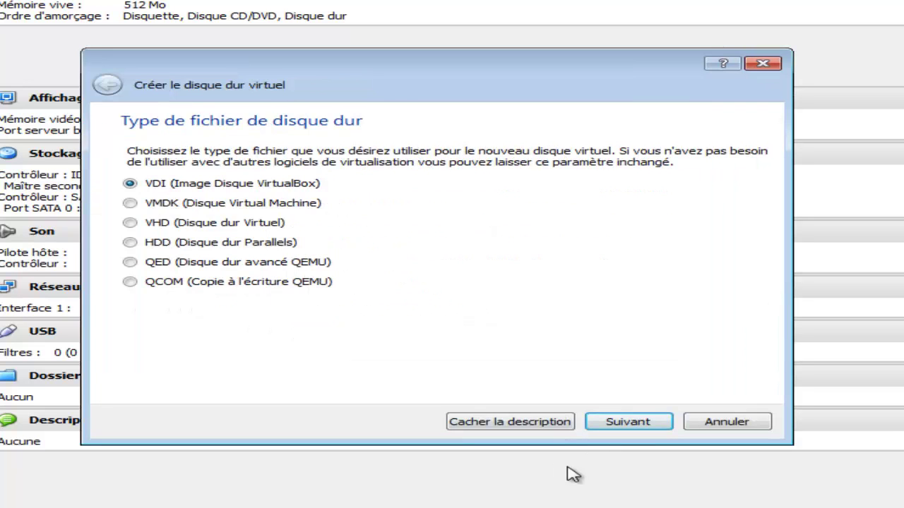
{"action": "left_click", "coordinate": [630, 423]}
{"action": "left_click", "coordinate": [637, 423]}
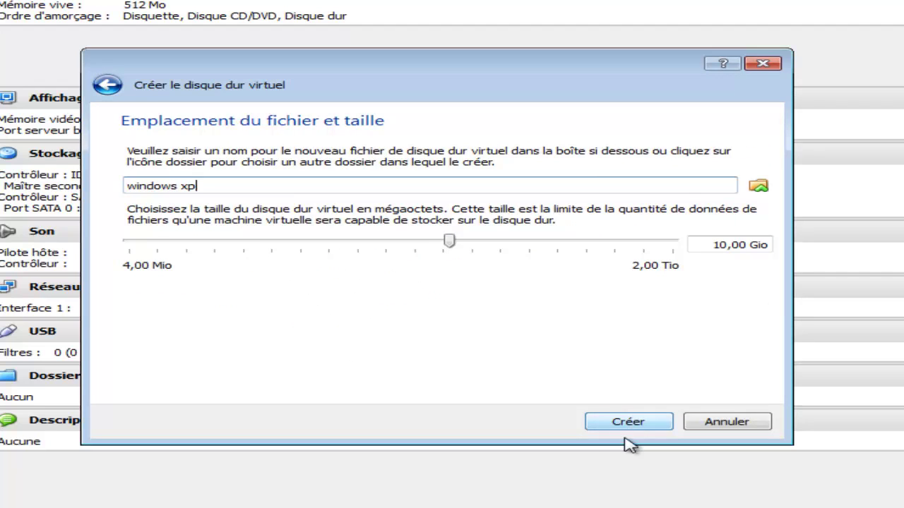
{"action": "left_click_drag", "start_coordinate": [449, 242], "coordinate": [734, 254]}
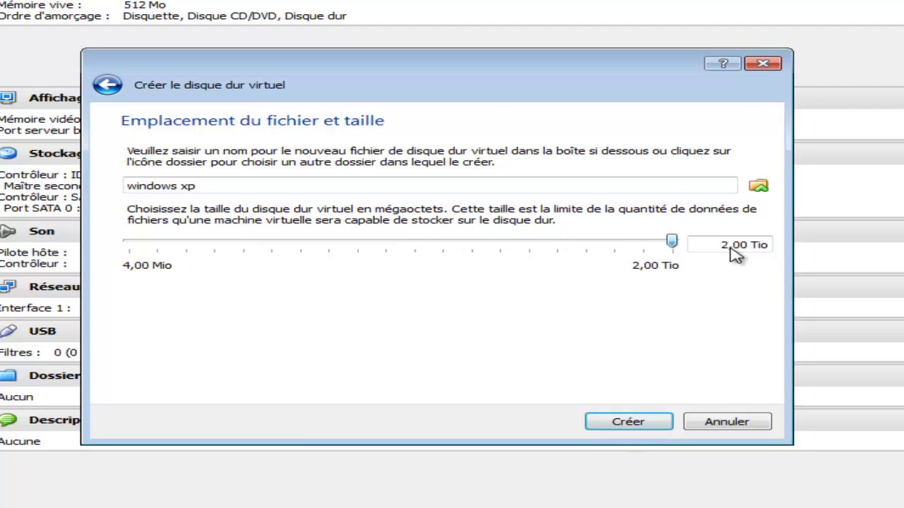
{"action": "left_click", "coordinate": [628, 423]}
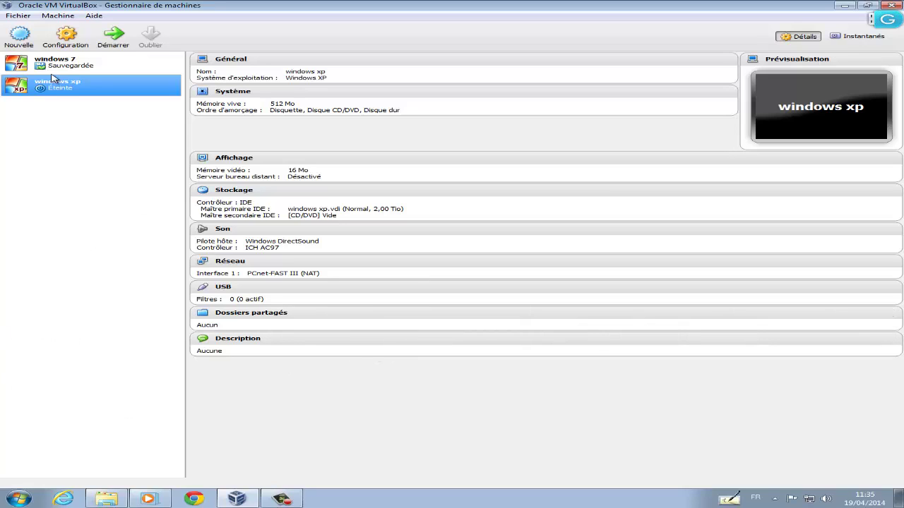
Step: Launch the windows xp machine and choose host drive F: as its startup disk
{"action": "left_click", "coordinate": [113, 36]}
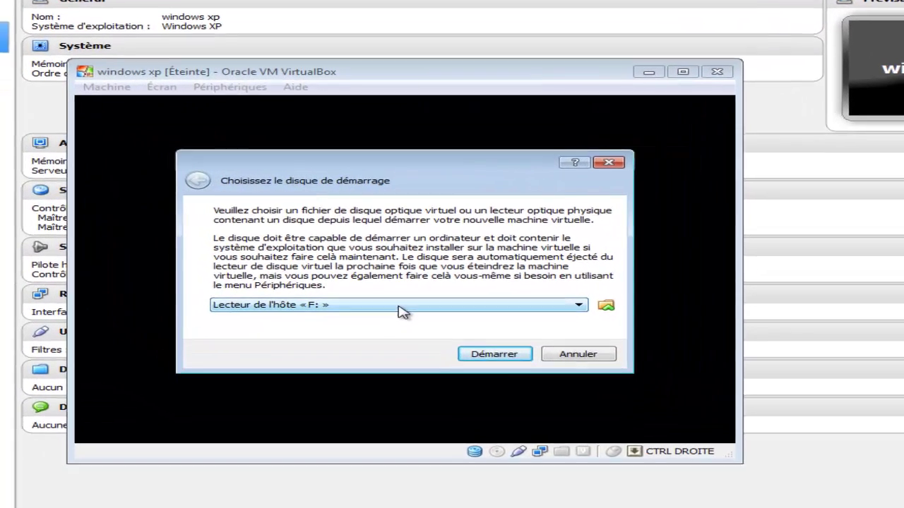
{"action": "left_click", "coordinate": [434, 270]}
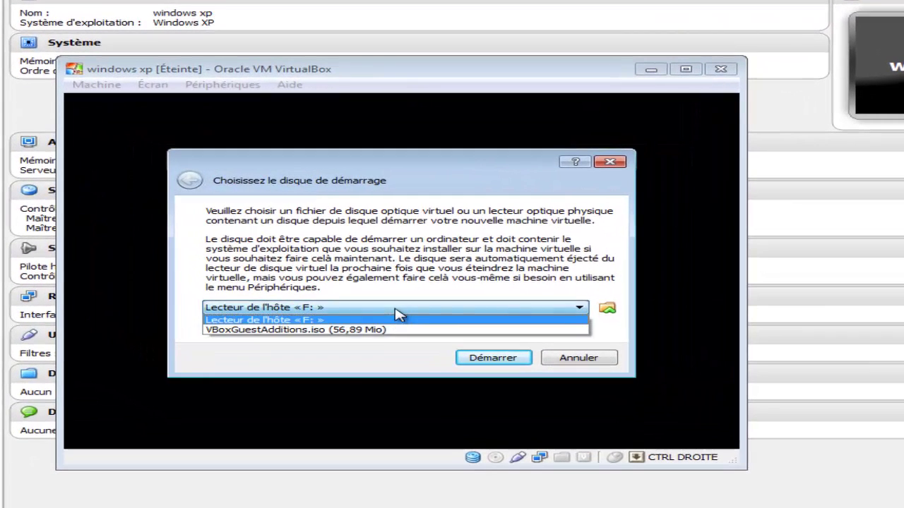
{"action": "left_click", "coordinate": [435, 270]}
{"action": "left_click", "coordinate": [292, 312]}
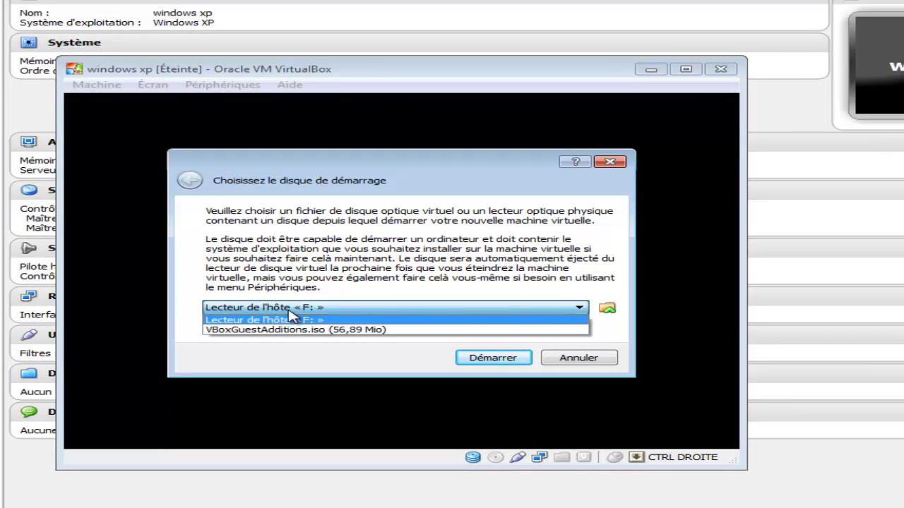
{"action": "left_click", "coordinate": [299, 318]}
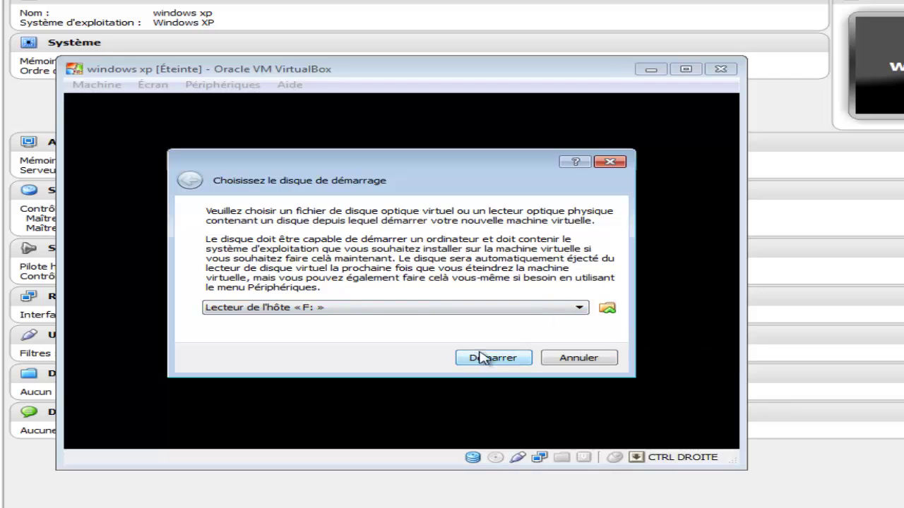
Step: Browse the local drives E:, D: and C: for a virtual optical disk file to boot from
{"action": "left_click", "coordinate": [608, 309]}
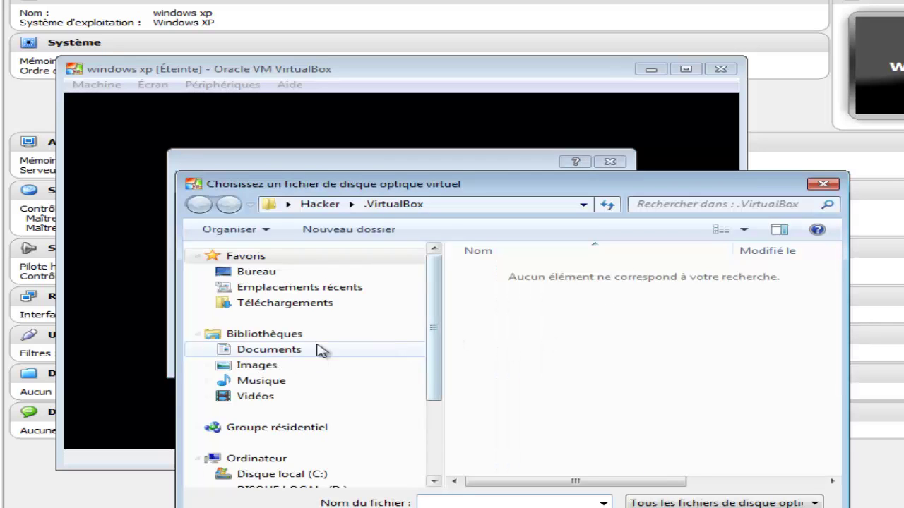
{"action": "left_click_drag", "start_coordinate": [438, 329], "coordinate": [440, 419]}
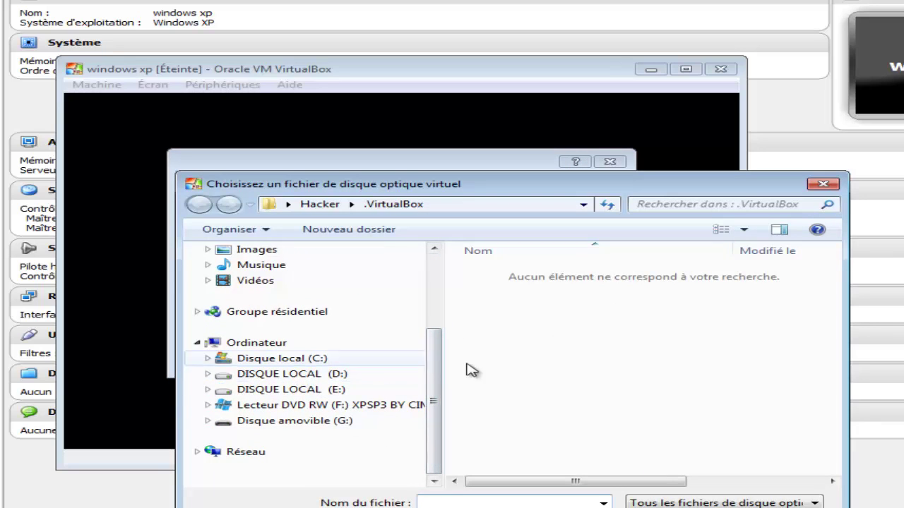
{"action": "left_click", "coordinate": [823, 185]}
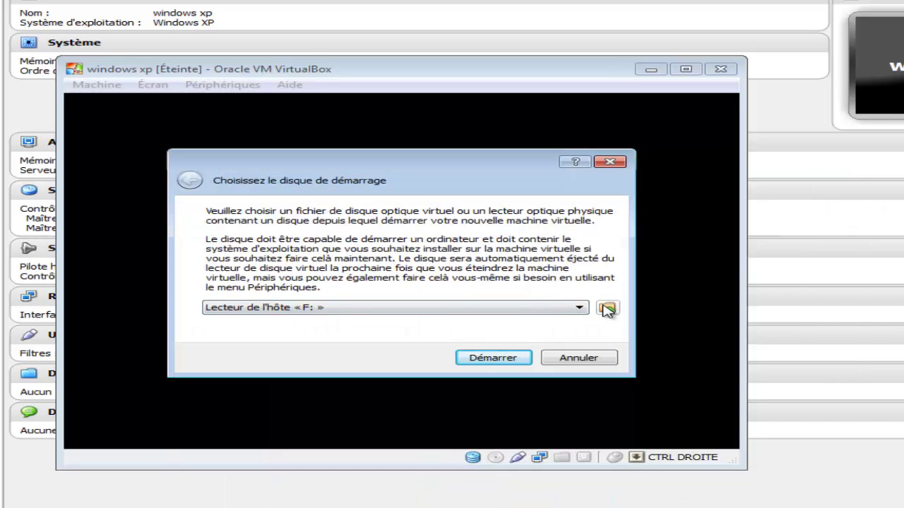
{"action": "left_click", "coordinate": [607, 309]}
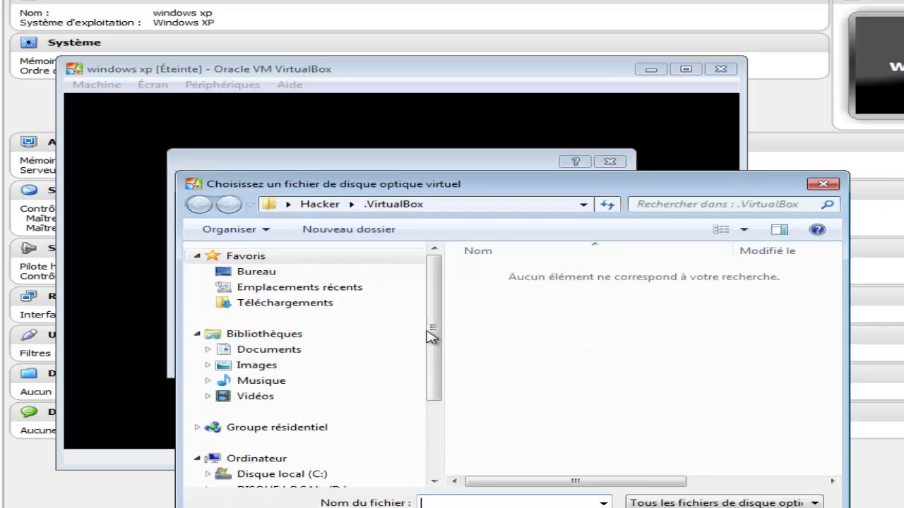
{"action": "left_click_drag", "start_coordinate": [432, 337], "coordinate": [437, 422]}
{"action": "left_click", "coordinate": [327, 390]}
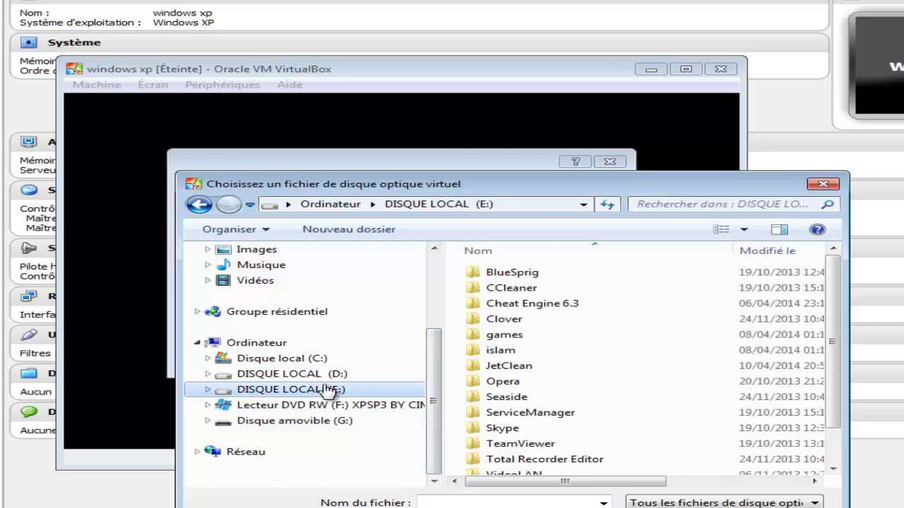
{"action": "left_click", "coordinate": [317, 374]}
{"action": "left_click", "coordinate": [323, 358]}
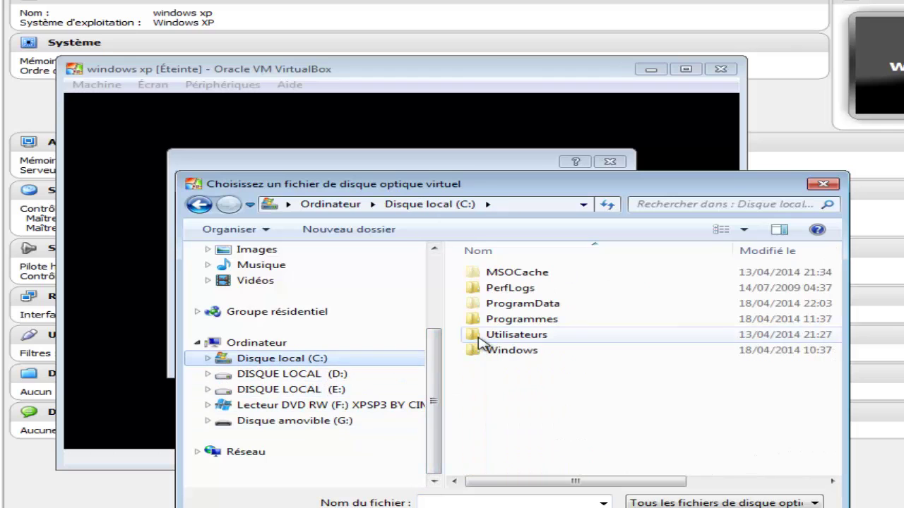
{"action": "left_click", "coordinate": [822, 184]}
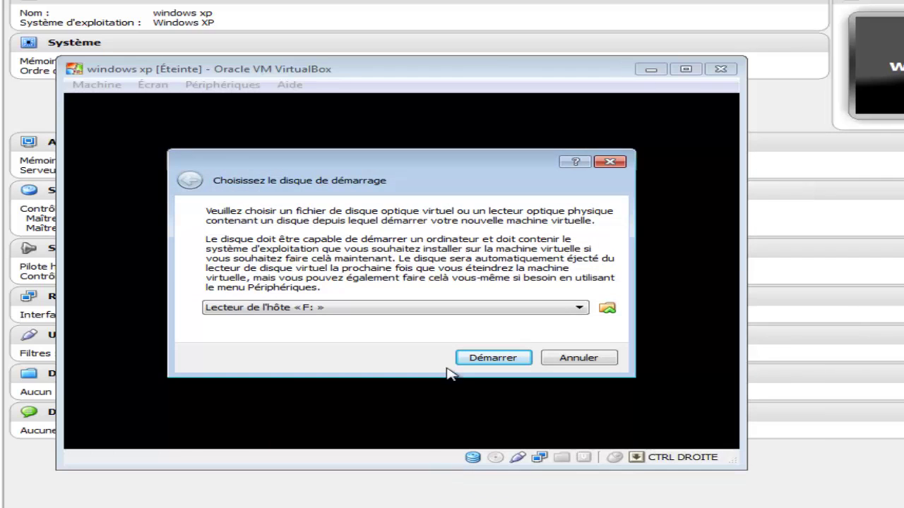
Step: Boot the machine from host drive F: and quick-format the unpartitioned space as NTFS for the Windows XP installation
{"action": "left_click", "coordinate": [494, 364]}
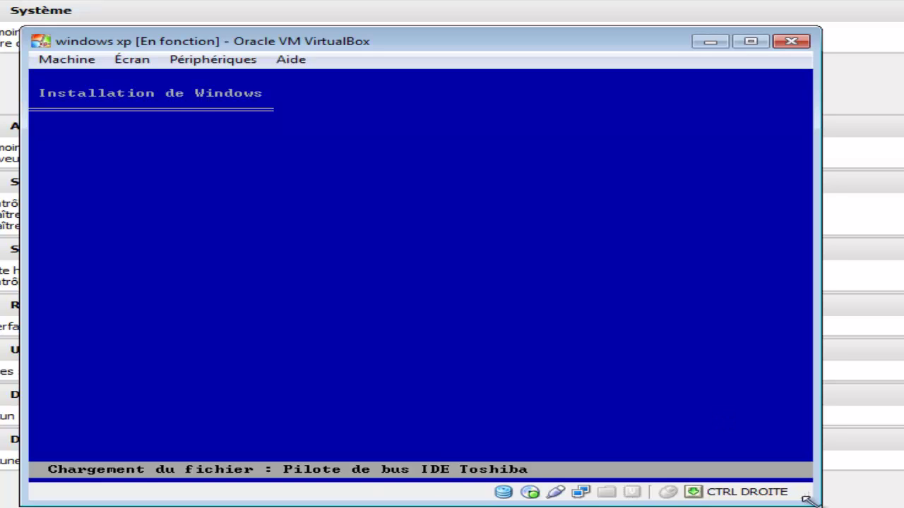
{"action": "mouse_move", "coordinate": [806, 499]}
{"action": "left_mouse_down"}
{"action": "mouse_move", "coordinate": [820, 503]}
{"action": "mouse_move", "coordinate": [804, 506]}
{"action": "left_mouse_up"}
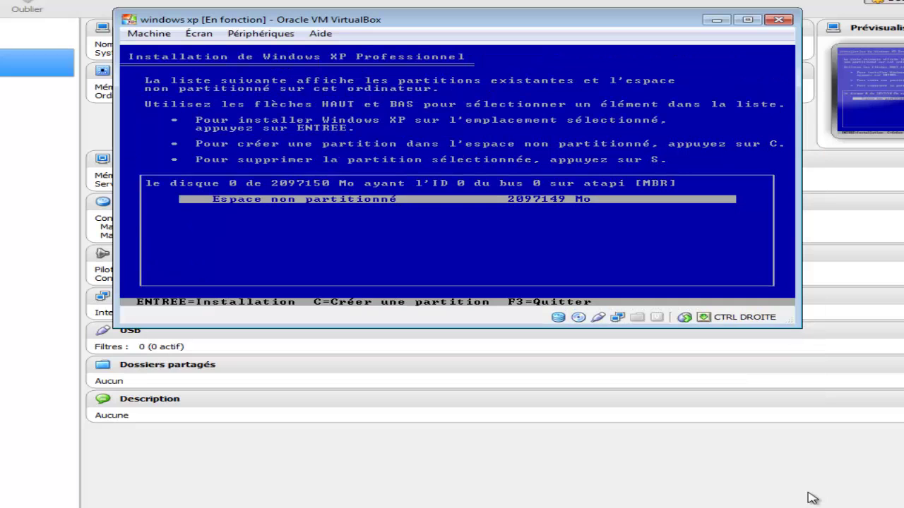
{"action": "key", "text": "Return"}
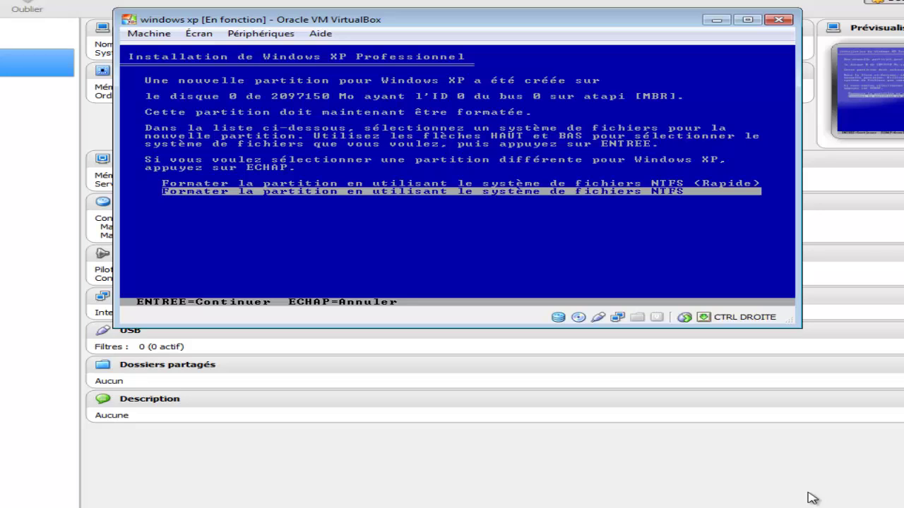
{"action": "key", "text": "Up"}
{"action": "key", "text": "Down"}
{"action": "key", "text": "Up"}
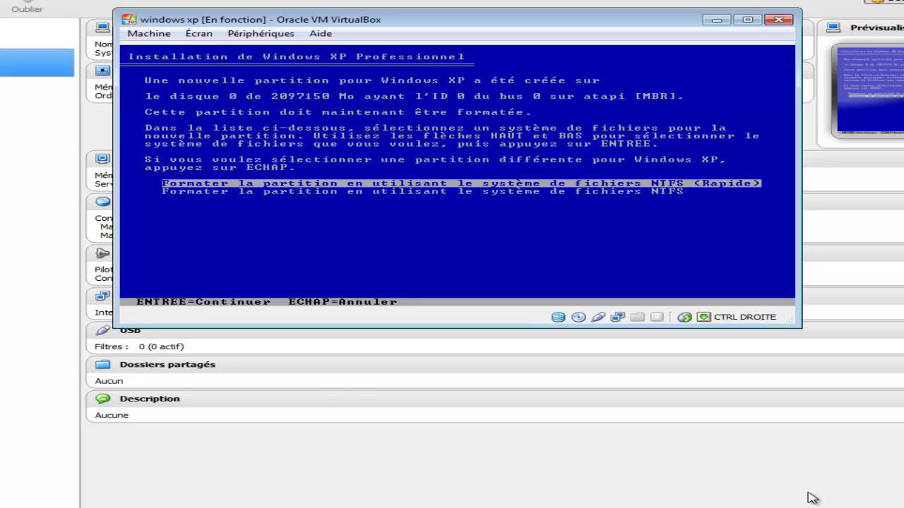
{"action": "key", "text": "Return"}
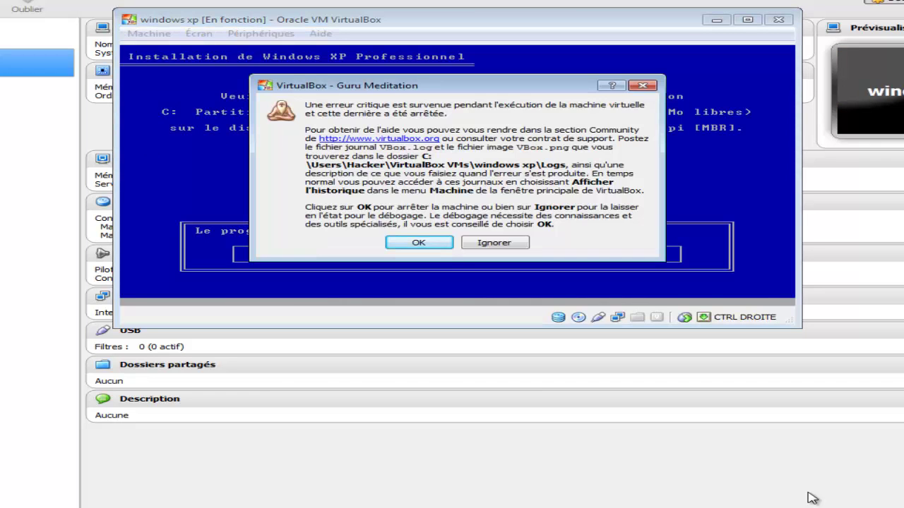
Step: Ignore the critical error and close the halted virtual machine
{"action": "left_click", "coordinate": [496, 243]}
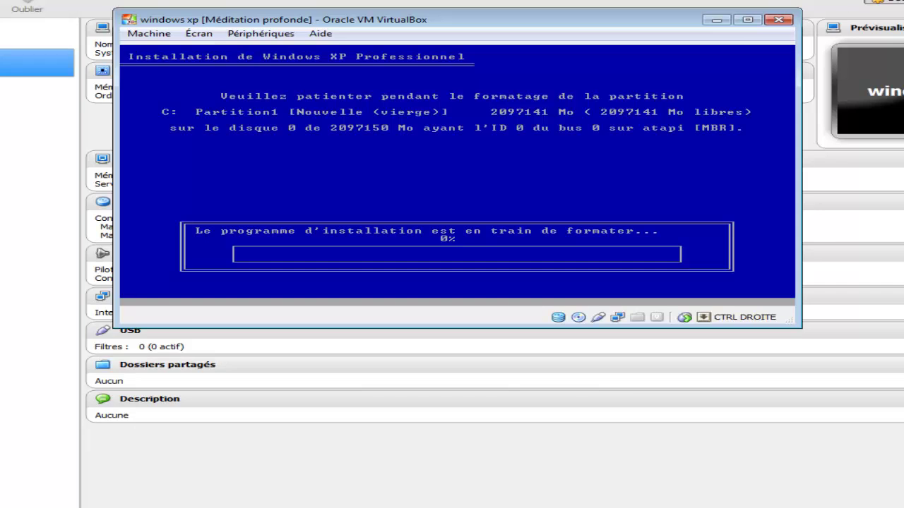
{"action": "left_click", "coordinate": [778, 19]}
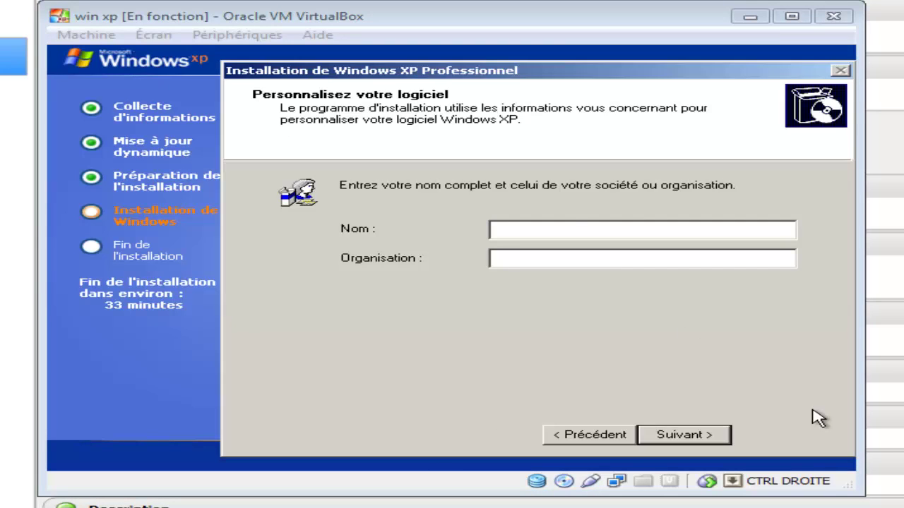
Step: Register Windows under the name hacker-pc.net and accept the suggested computer name with a blank administrator password
{"action": "left_click", "coordinate": [547, 231]}
{"action": "type", "text": "hacker-pc.net"}
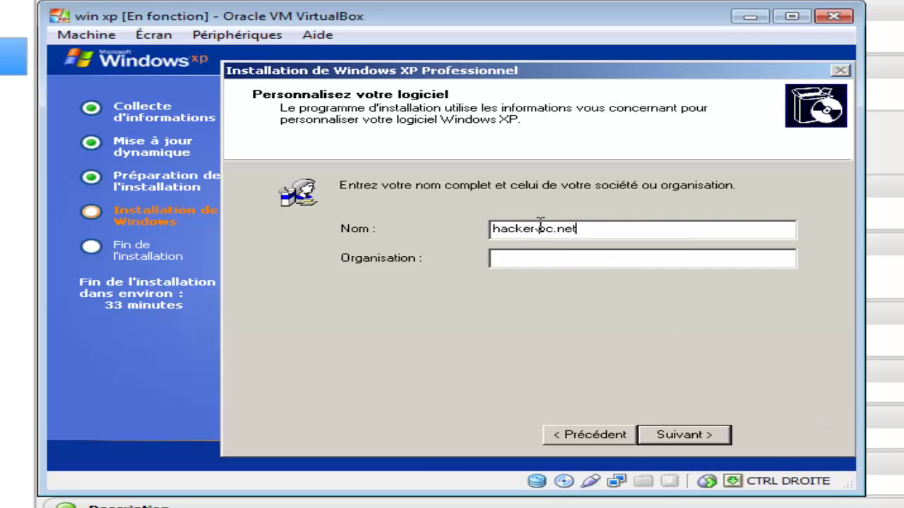
{"action": "left_click", "coordinate": [702, 436]}
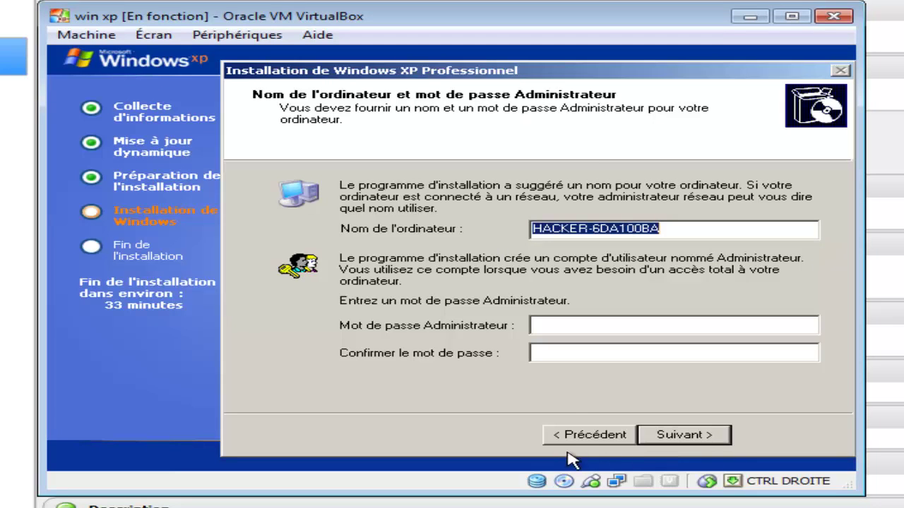
{"action": "left_click", "coordinate": [684, 436]}
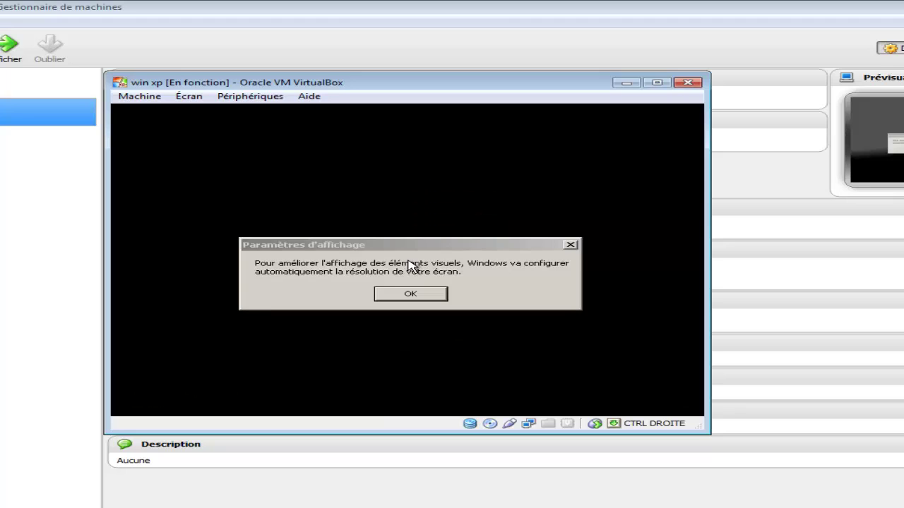
Step: Accept the automatically adjusted screen resolution and turn on automatic updates in the Windows XP welcome setup
{"action": "left_click", "coordinate": [419, 297]}
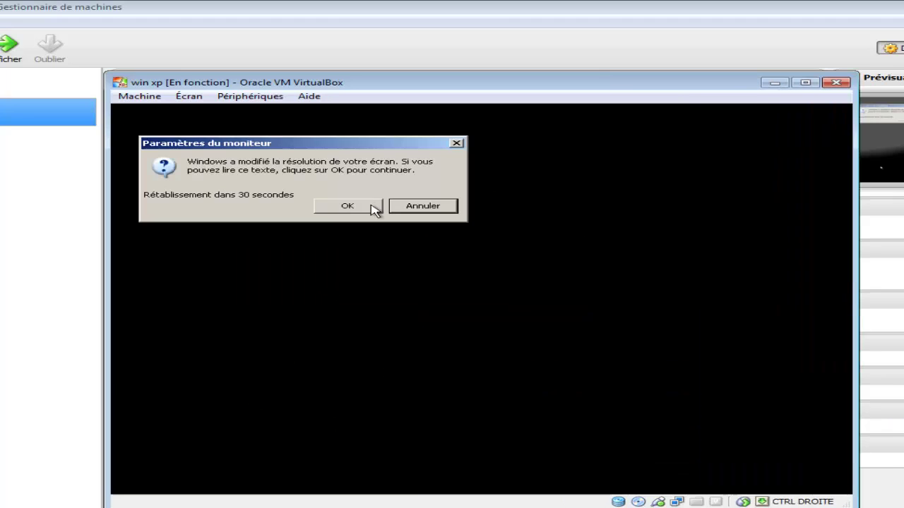
{"action": "left_click", "coordinate": [348, 205]}
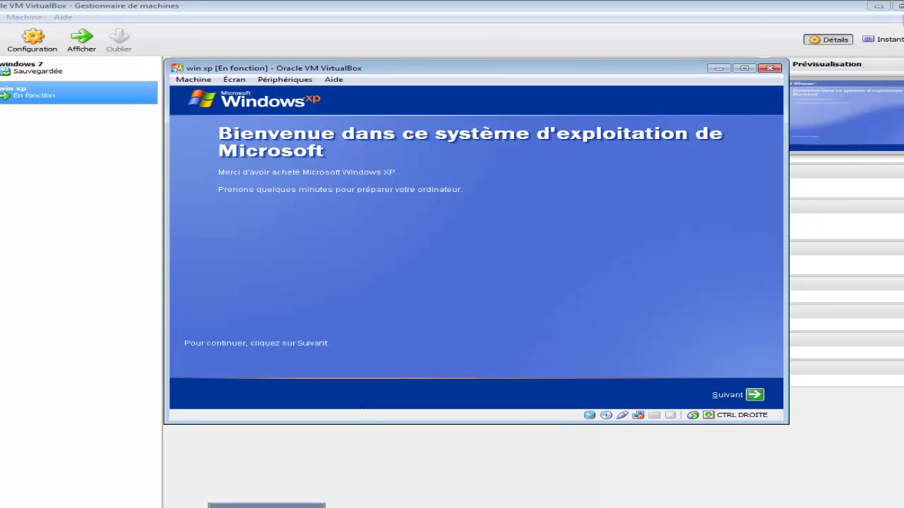
{"action": "left_click", "coordinate": [755, 396]}
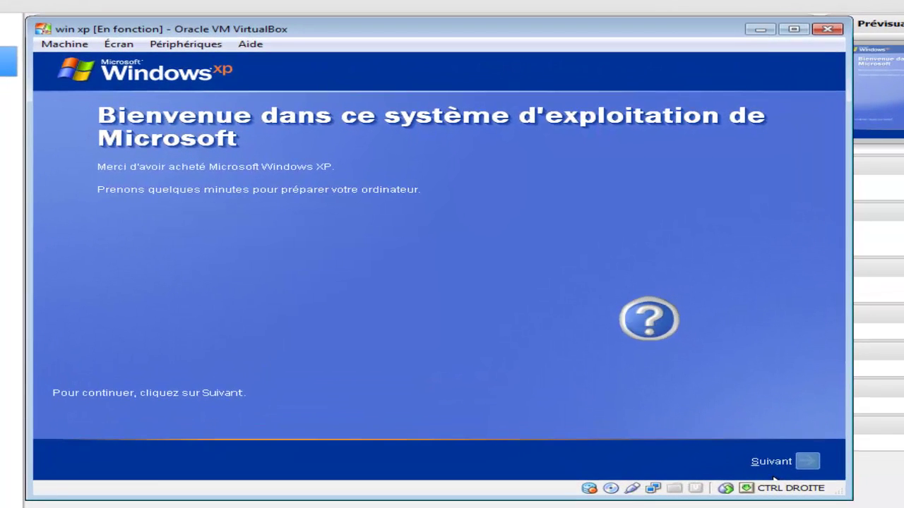
{"action": "left_click", "coordinate": [171, 240]}
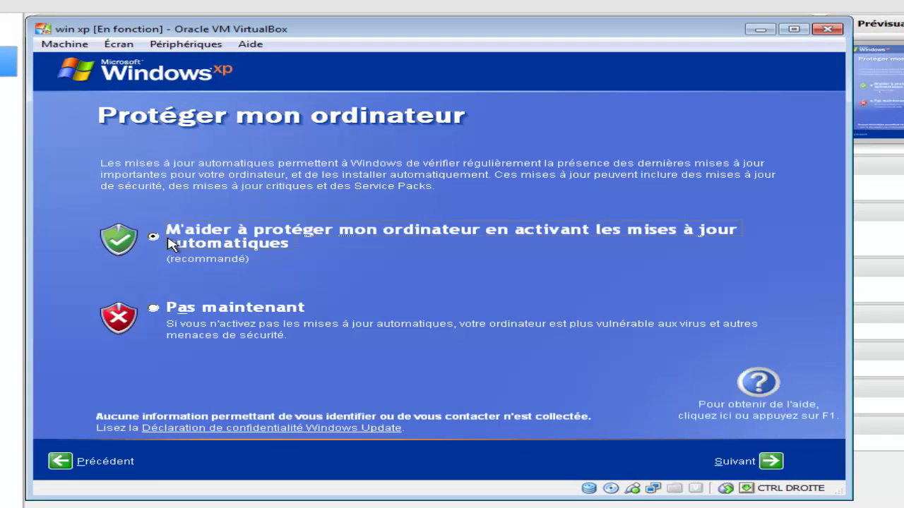
{"action": "left_click", "coordinate": [772, 466]}
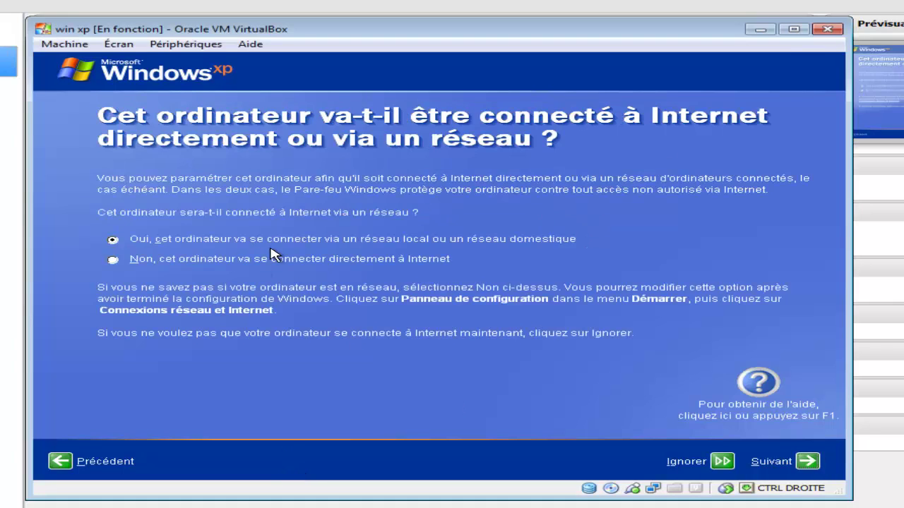
Step: Set the Internet connection to go through a local or home network and choose to register and activate Windows together
{"action": "key", "text": "Return"}
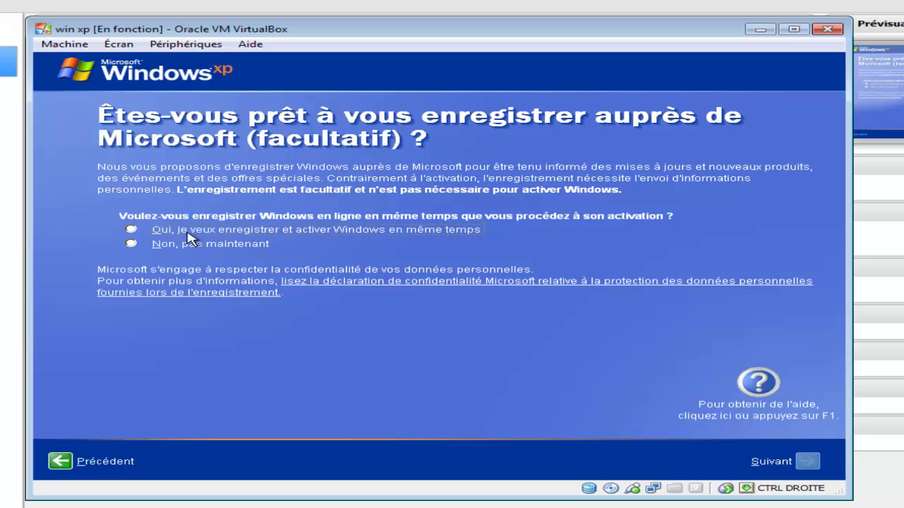
{"action": "left_click", "coordinate": [164, 233]}
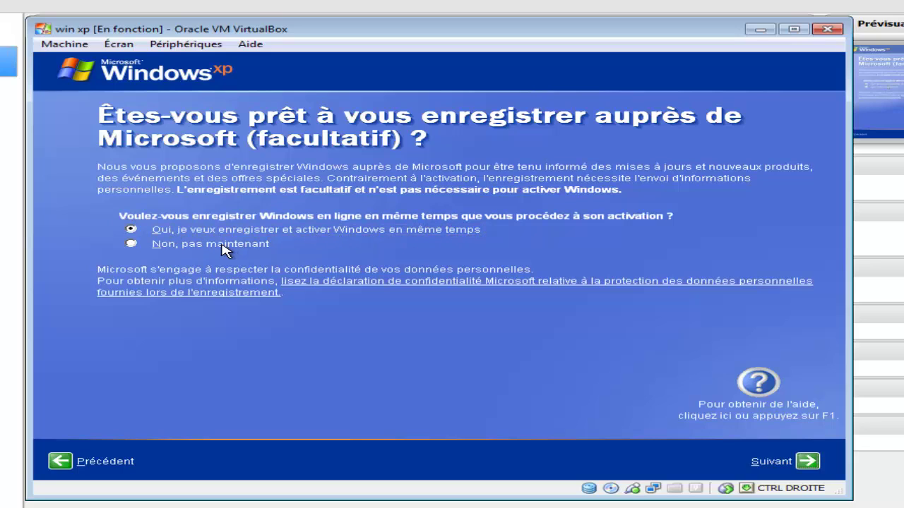
{"action": "left_click", "coordinate": [807, 462]}
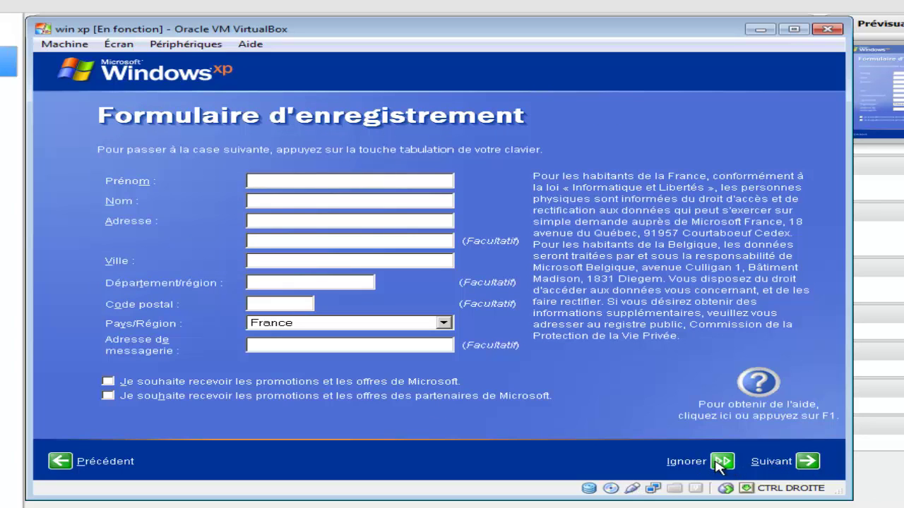
Step: Skip the registration form and finish the Windows setup with the user account hacker
{"action": "left_click", "coordinate": [720, 461]}
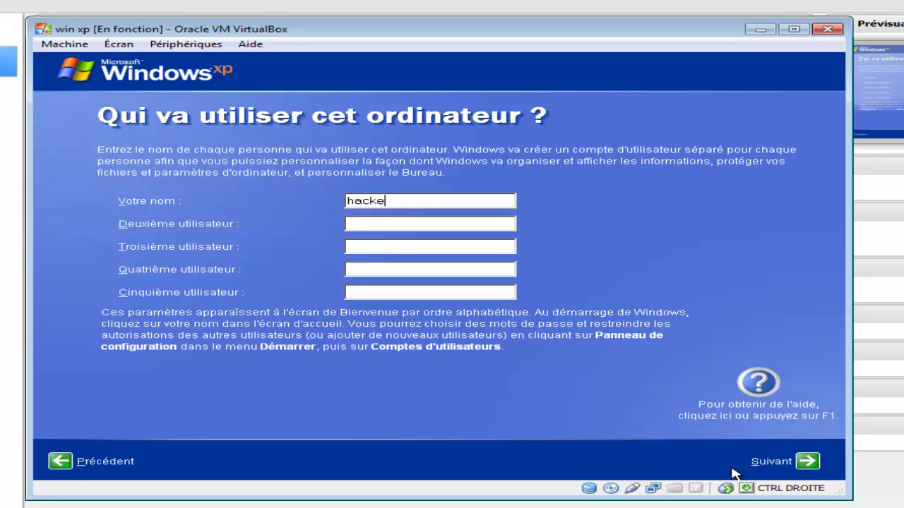
{"action": "left_click", "coordinate": [805, 464]}
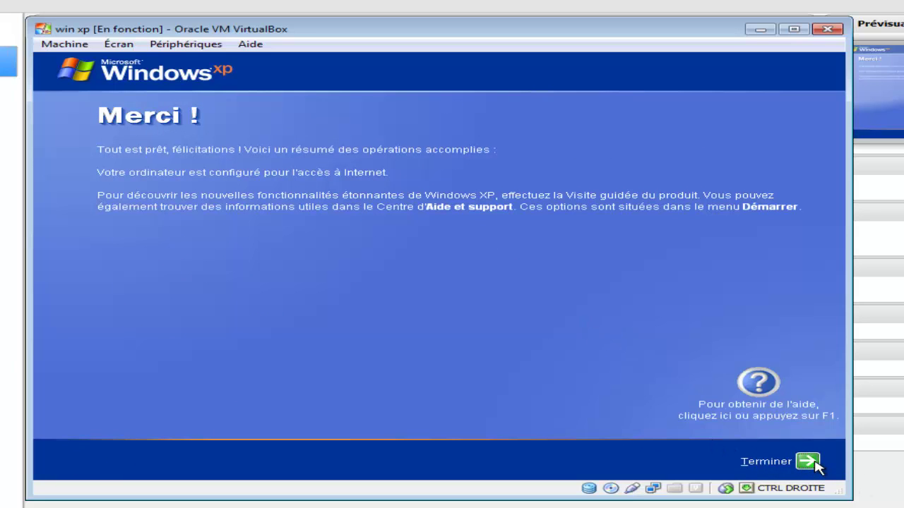
{"action": "left_click", "coordinate": [808, 462]}
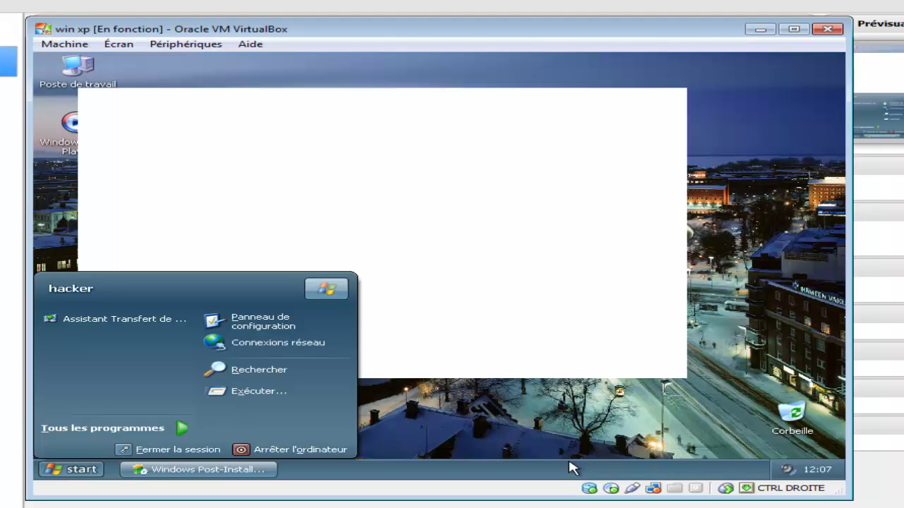
Step: Install the default selection of system components and applications from the post-installation screen
{"action": "left_click", "coordinate": [80, 468]}
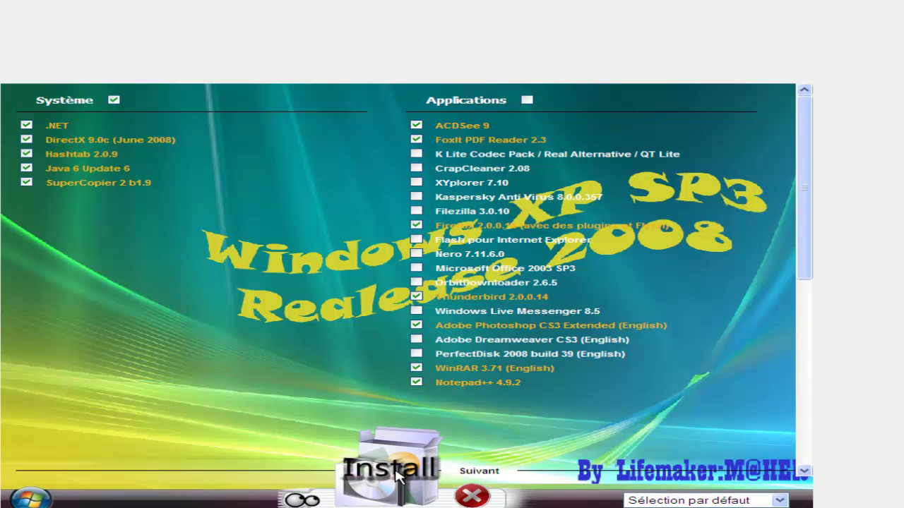
{"action": "left_click", "coordinate": [397, 477]}
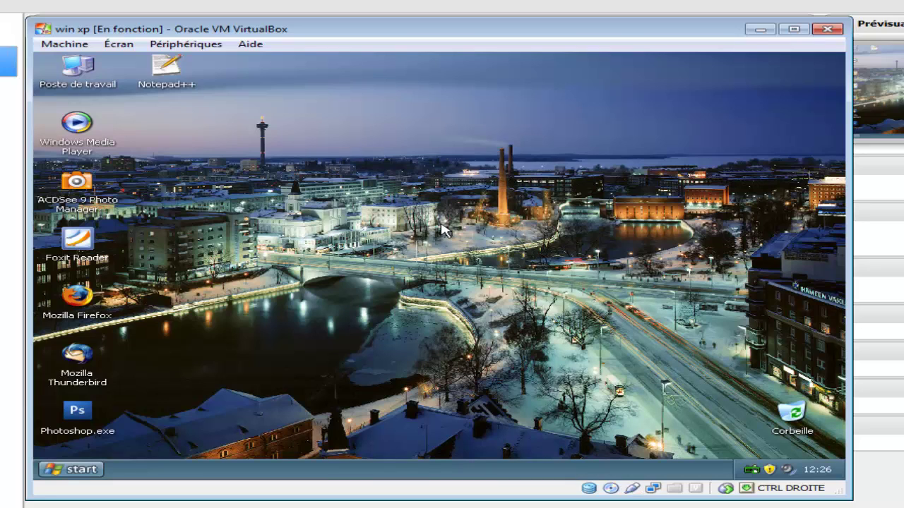
{"action": "left_click", "coordinate": [72, 469]}
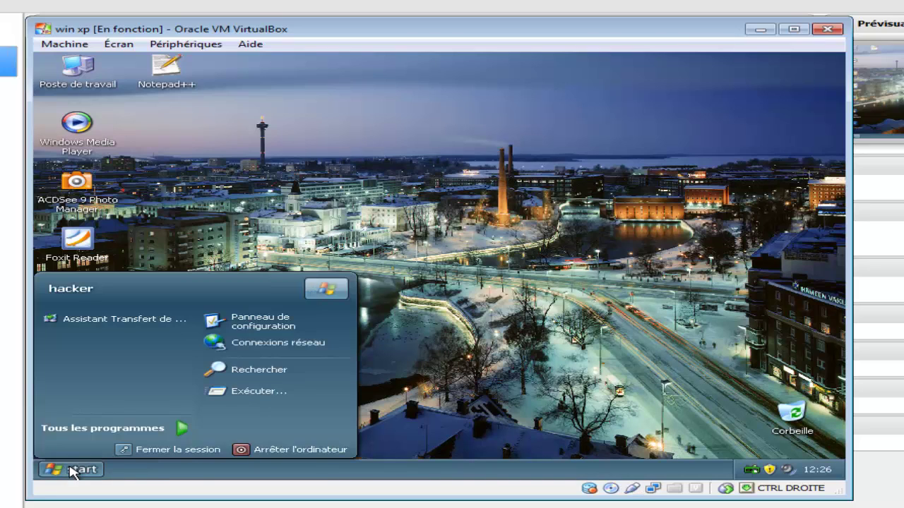
{"action": "left_click", "coordinate": [73, 470]}
Step: Open the display properties of the Windows XP desktop
{"action": "right_click", "coordinate": [476, 164]}
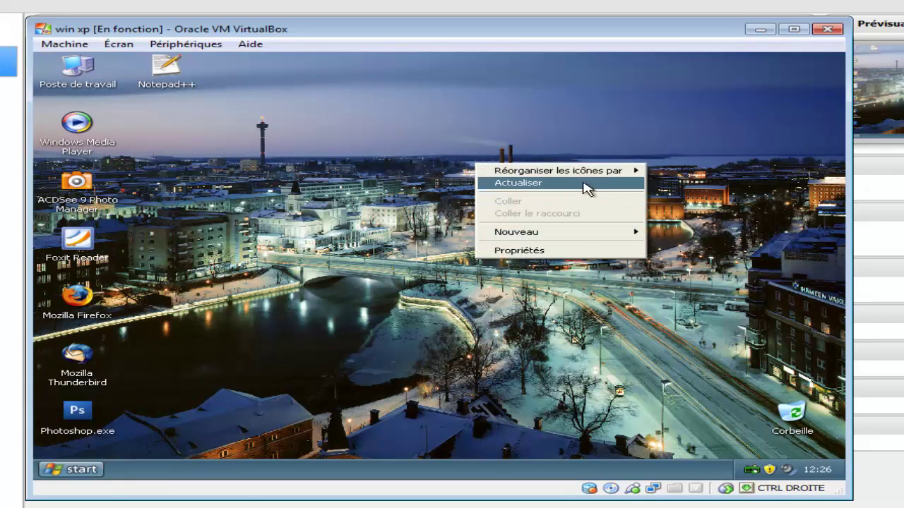
{"action": "mouse_move", "coordinate": [584, 236]}
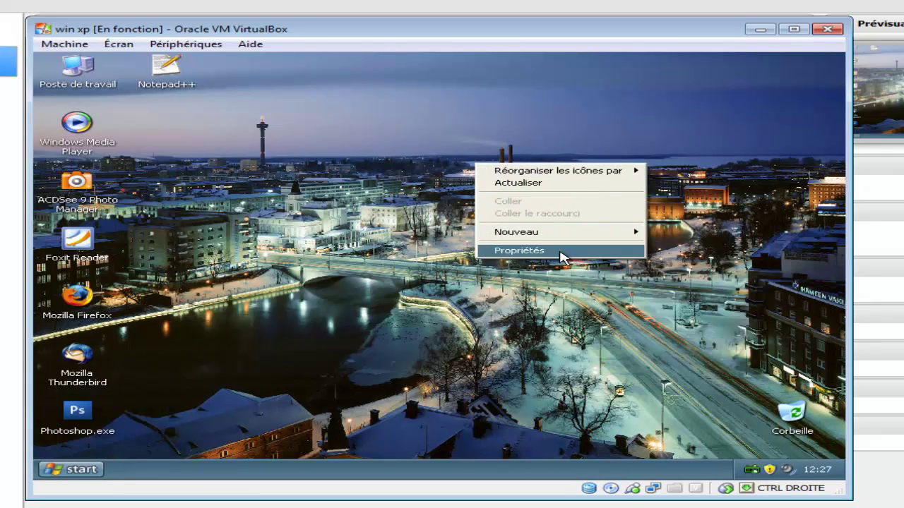
{"action": "left_click", "coordinate": [565, 251]}
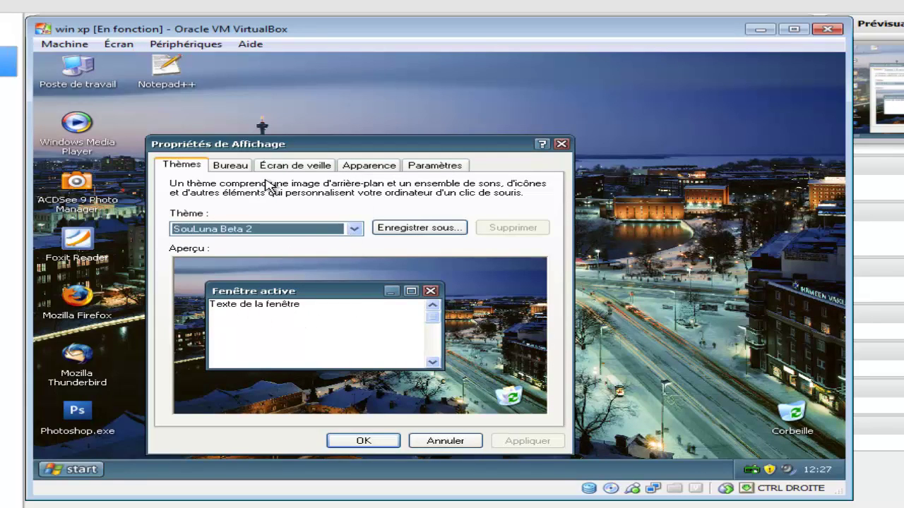
Step: Preview the Stonehenge and Spirit-1600 pictures as desktop background
{"action": "left_click", "coordinate": [228, 166]}
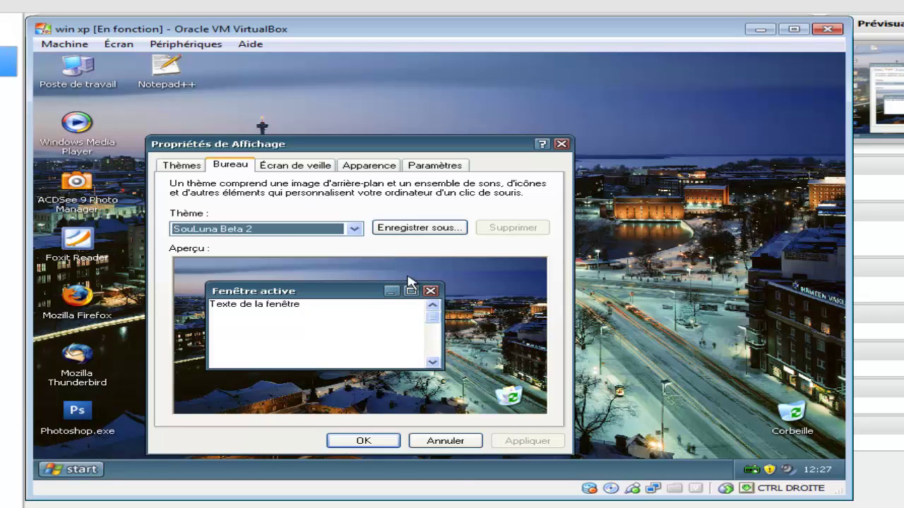
{"action": "left_click", "coordinate": [211, 355]}
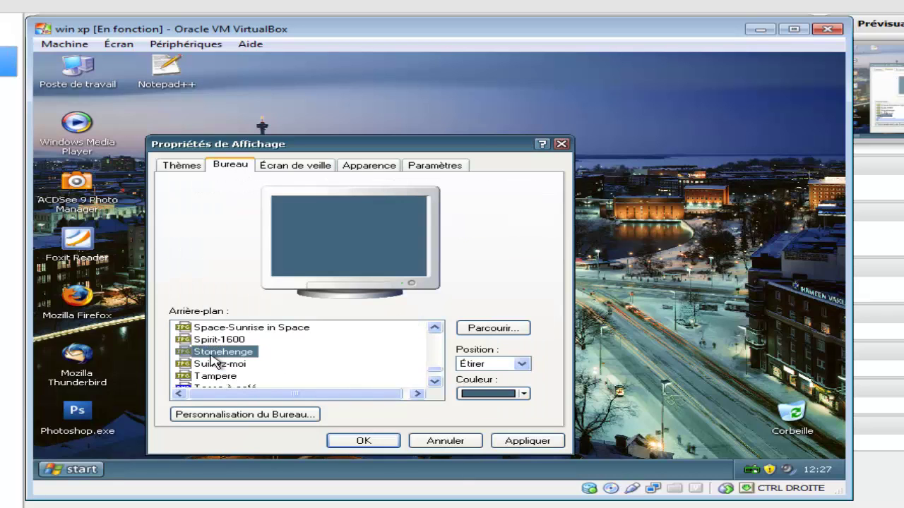
{"action": "left_click", "coordinate": [219, 340]}
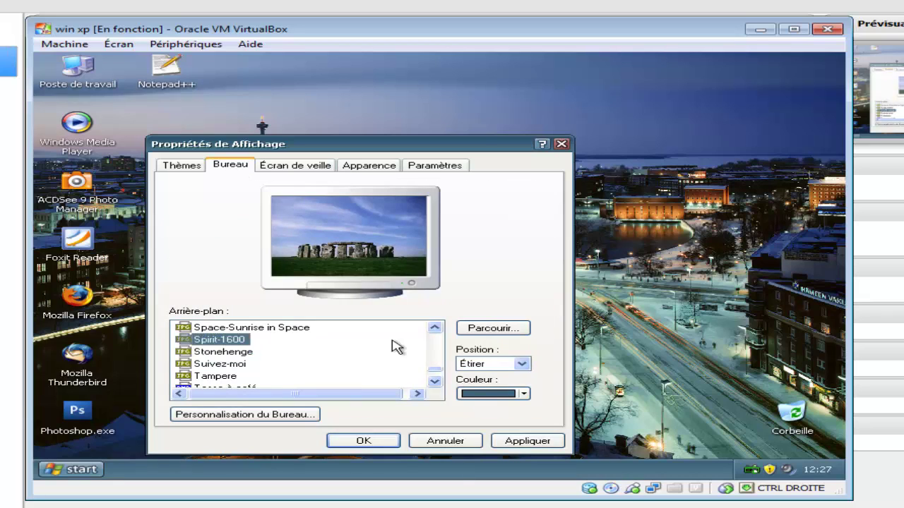
Step: Apply the Ferrari theme to the desktop and close the display properties
{"action": "left_click", "coordinate": [185, 167]}
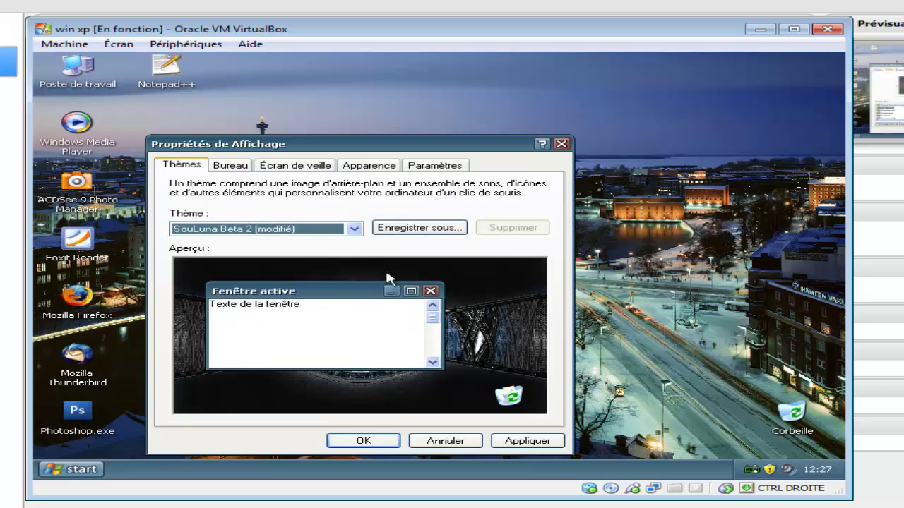
{"action": "left_click", "coordinate": [353, 230]}
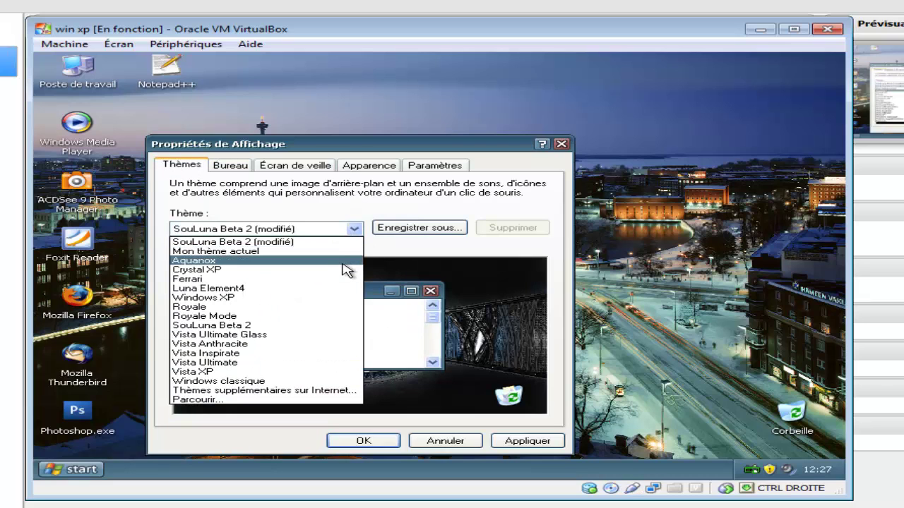
{"action": "left_click", "coordinate": [295, 285]}
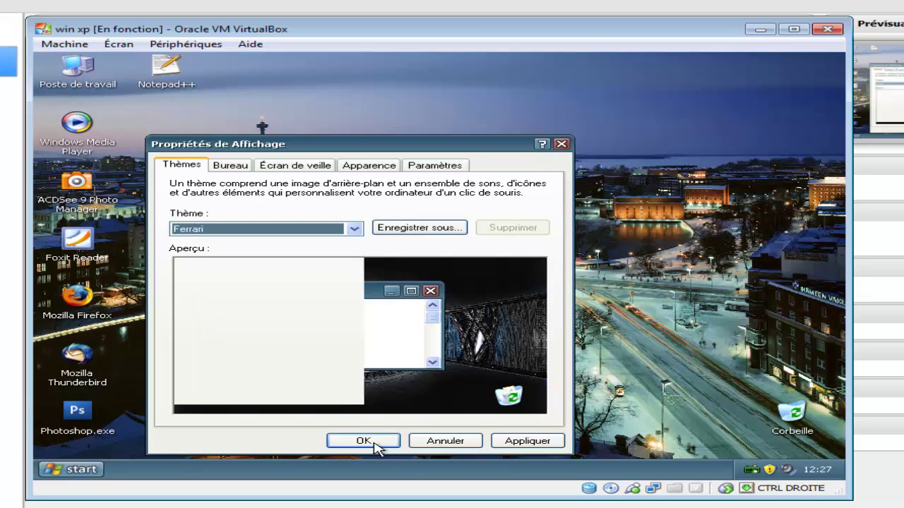
{"action": "left_click", "coordinate": [375, 447]}
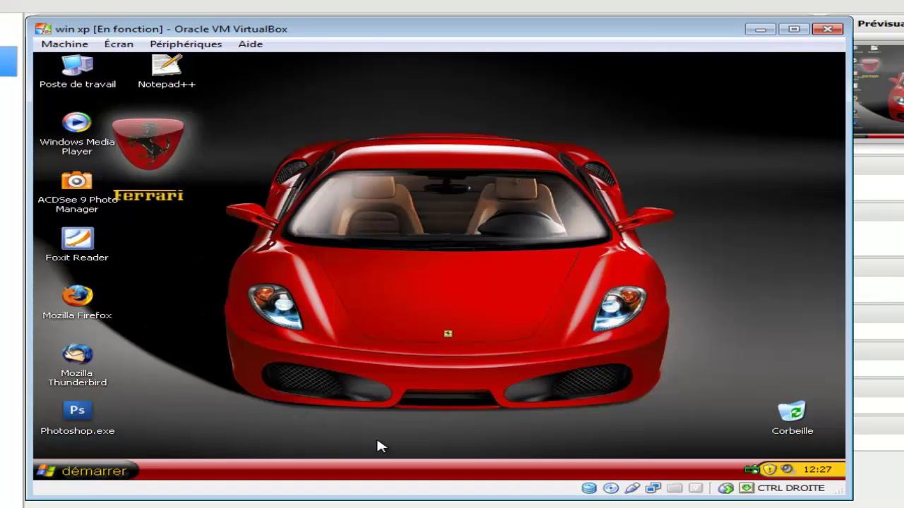
{"action": "left_click", "coordinate": [81, 471]}
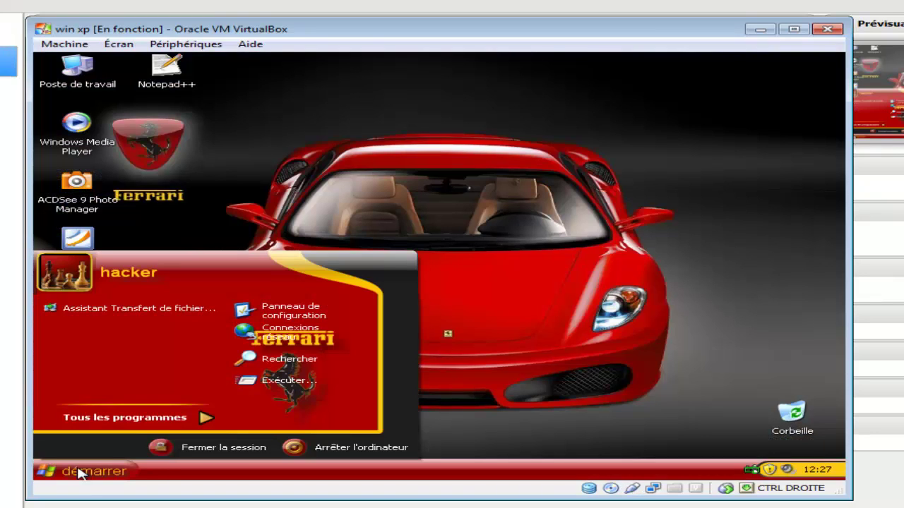
{"action": "left_click", "coordinate": [79, 472]}
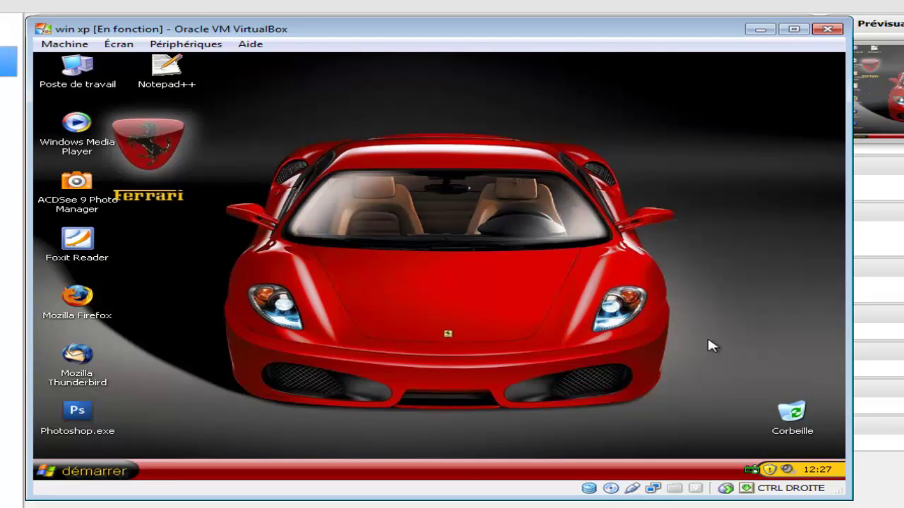